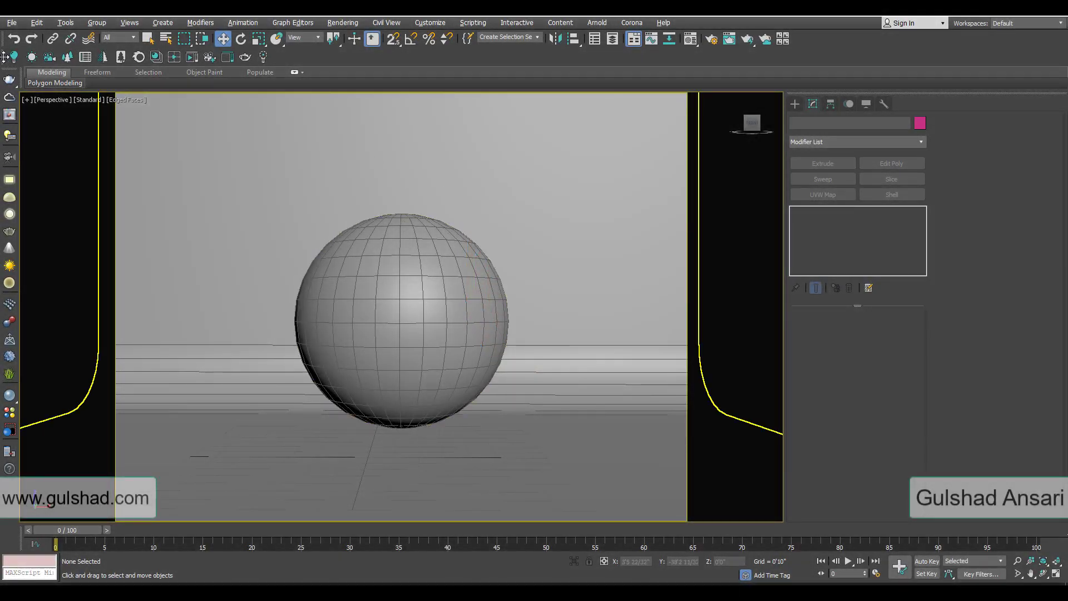
Drag the Corona toolbar off the toolbar row so it floats over the perspective viewport.
left_click_drag(5, 57, 252, 137)
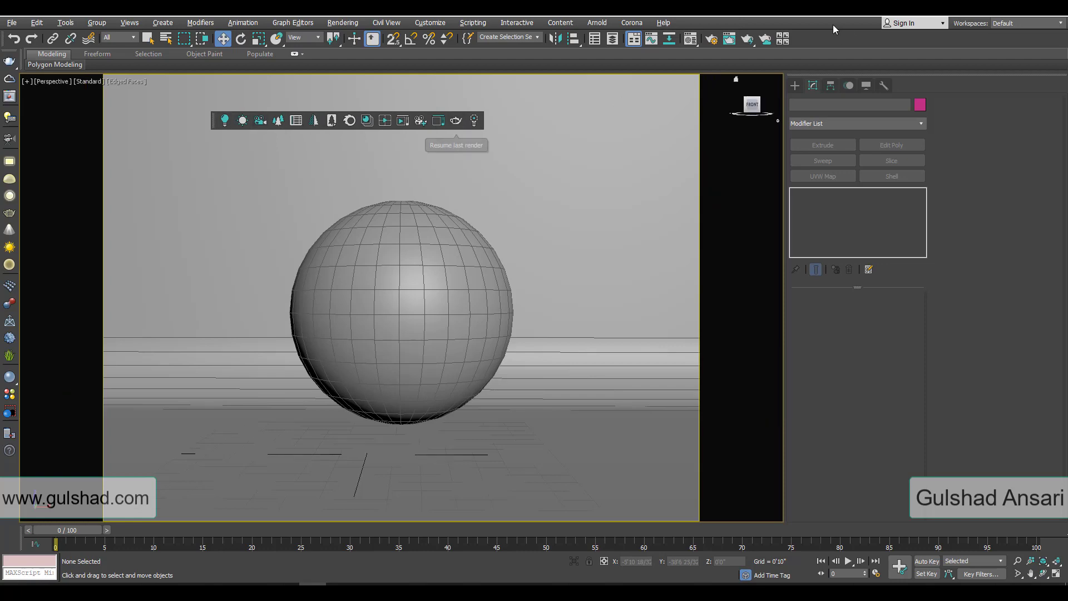
Bring up the interface toolbar list from the toolbar area and dismiss it unchanged.
right_click(719, 24)
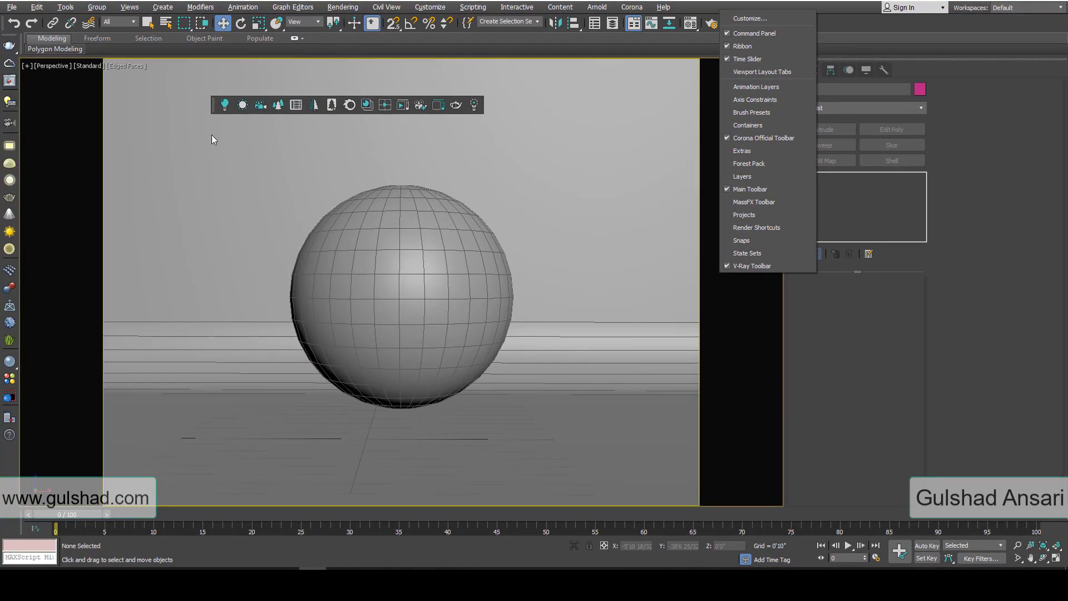
left_click(212, 108)
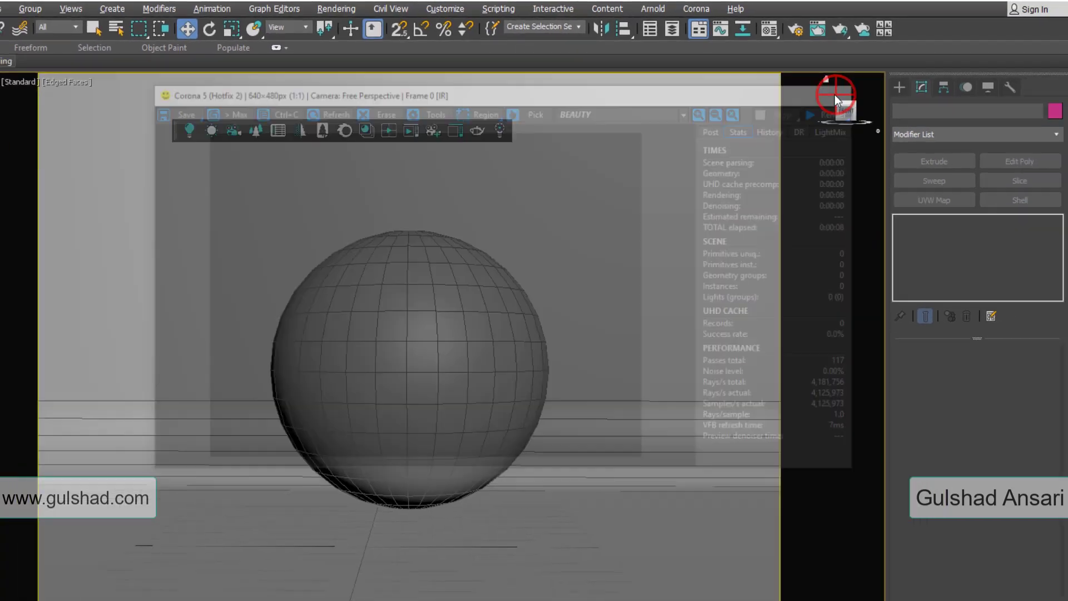
Close the Corona VFB window and dock the floating Corona toolbar below the main toolbar.
left_click(901, 101)
left_click_drag(213, 101, 213, 40)
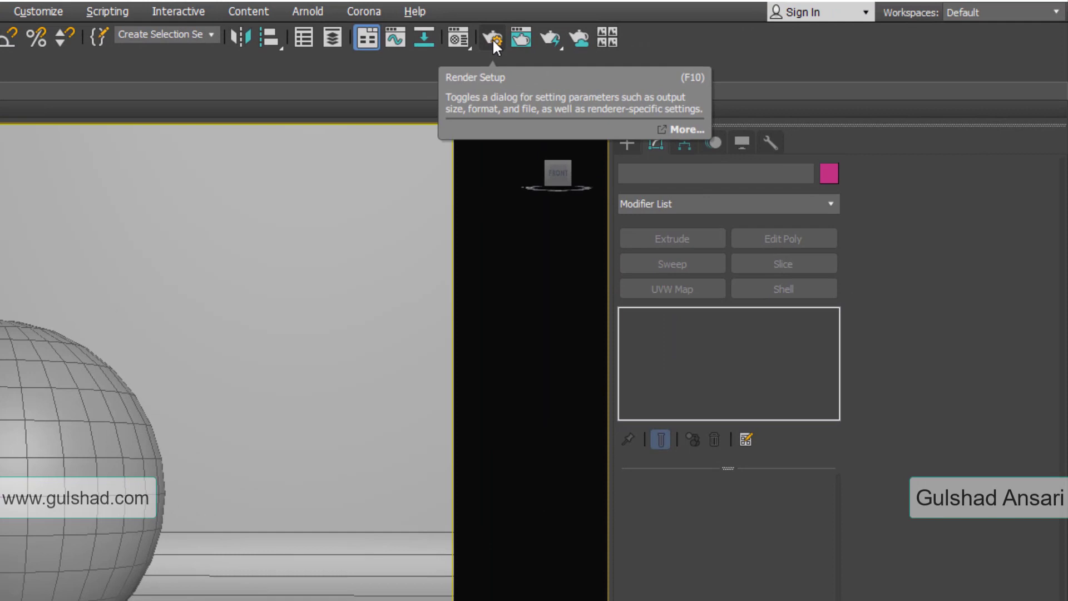
In Render Setup, reselect CoronaRenderer from the Renderer dropdown and scroll the Camera tab.
left_click(712, 27)
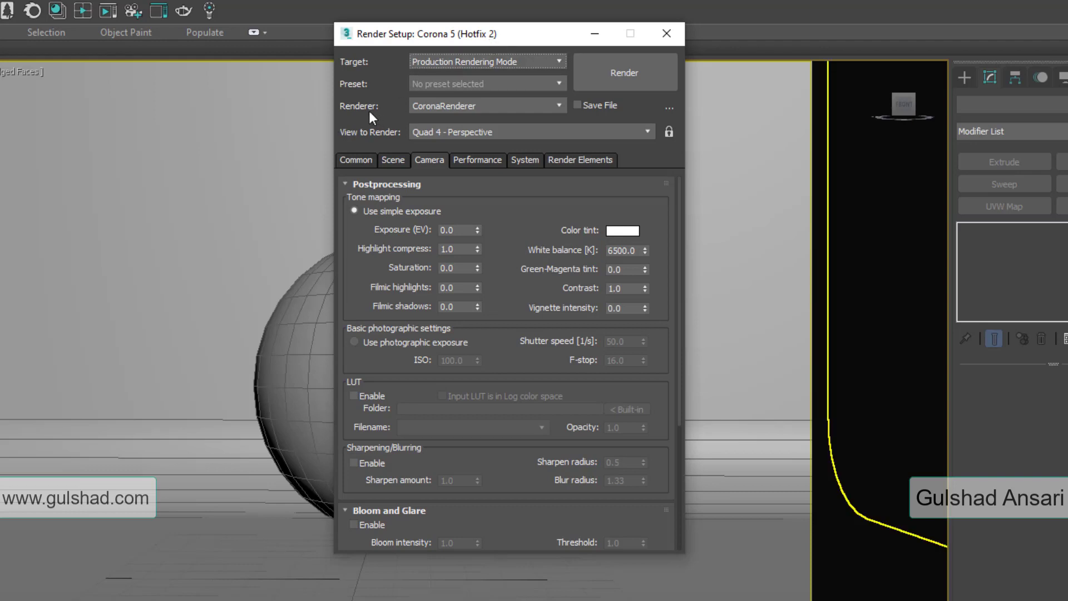
left_click(472, 102)
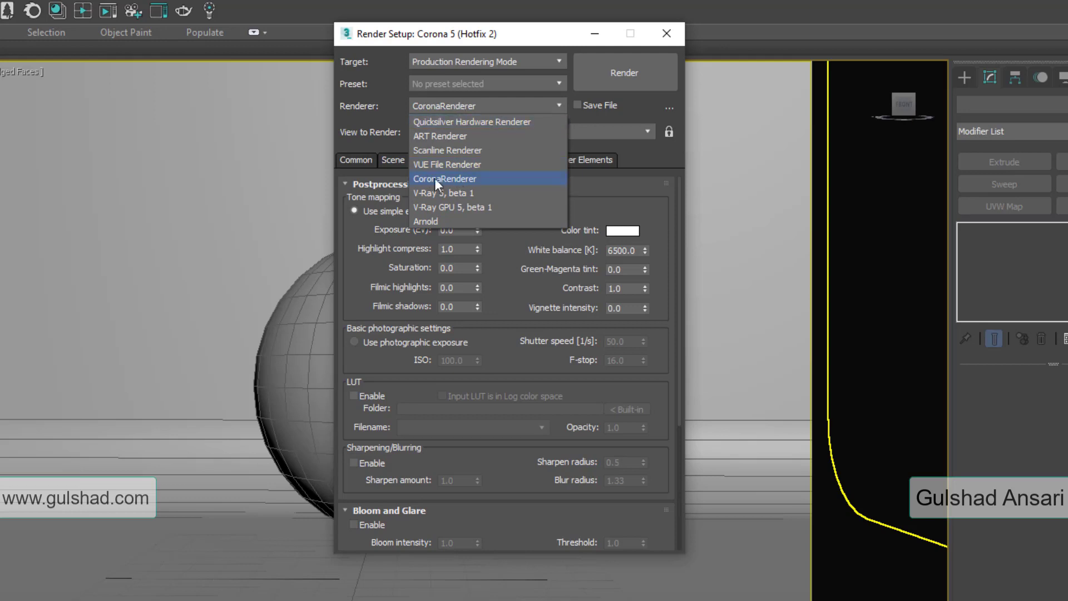
left_click(486, 175)
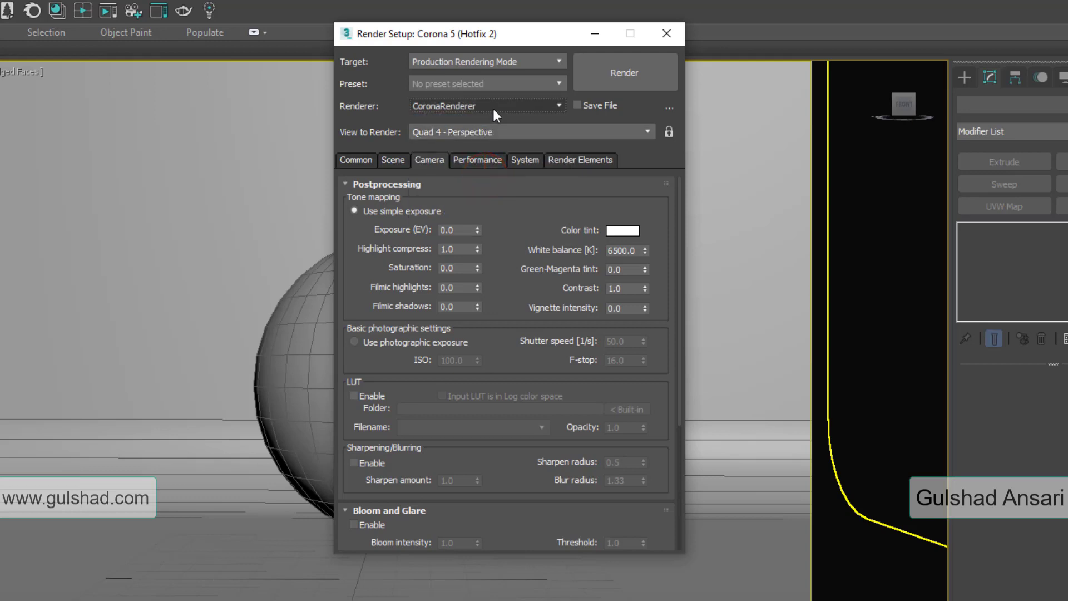
left_click_drag(680, 232, 679, 376)
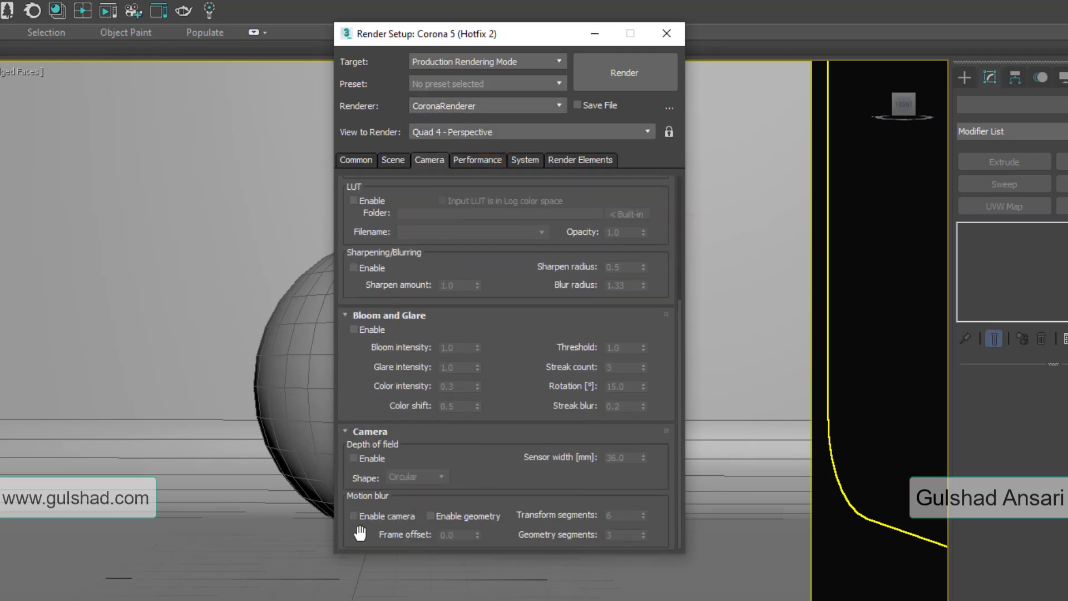
Browse the Common tab and expand its Assign Renderer rollout.
left_click(355, 164)
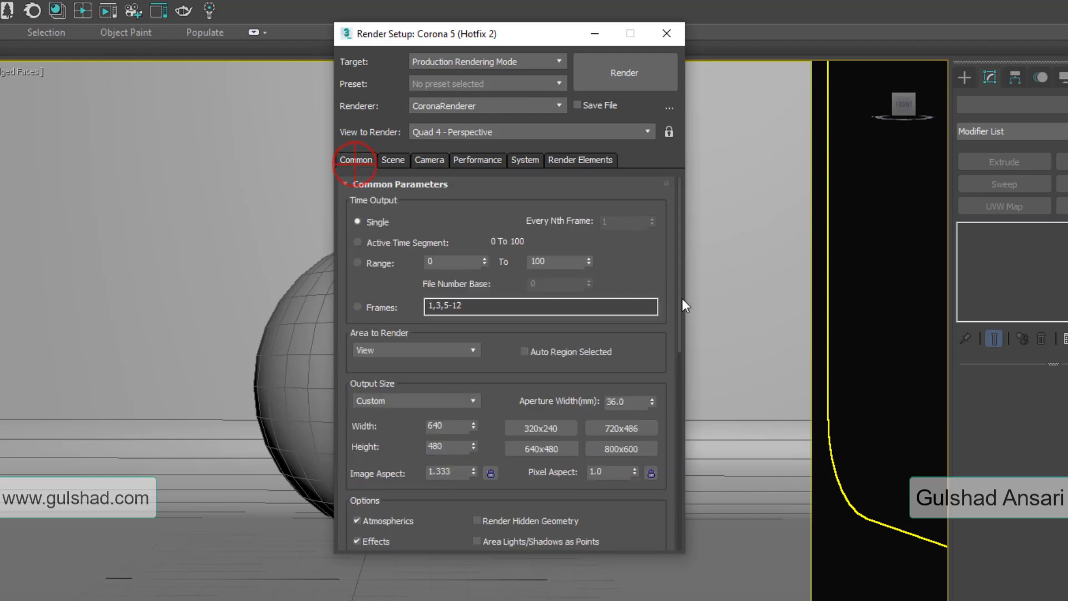
left_click_drag(682, 298, 678, 469)
left_click(348, 544)
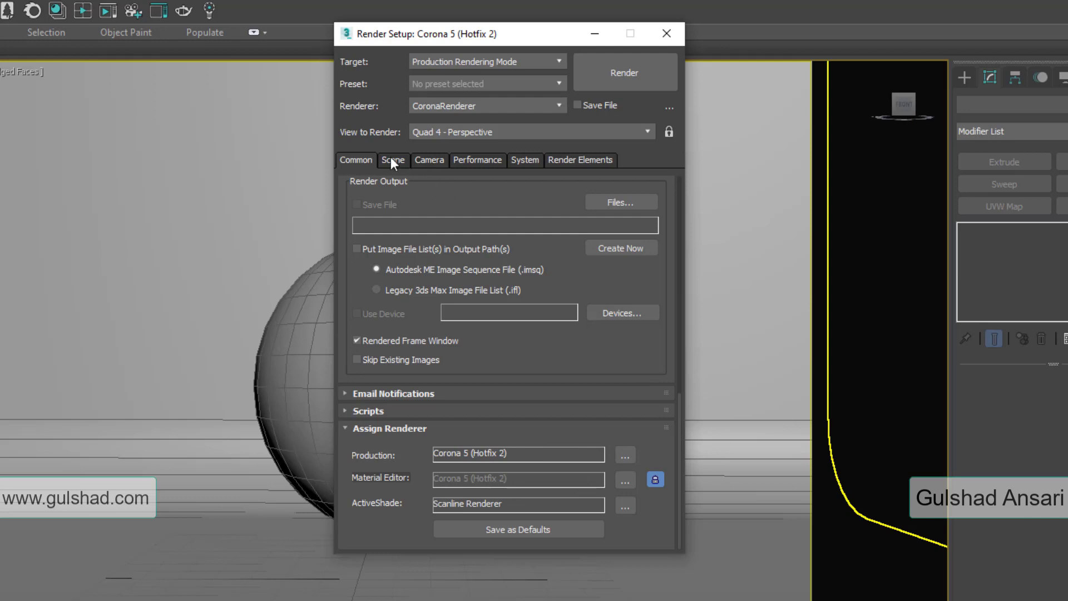
left_click_drag(680, 446, 695, 225)
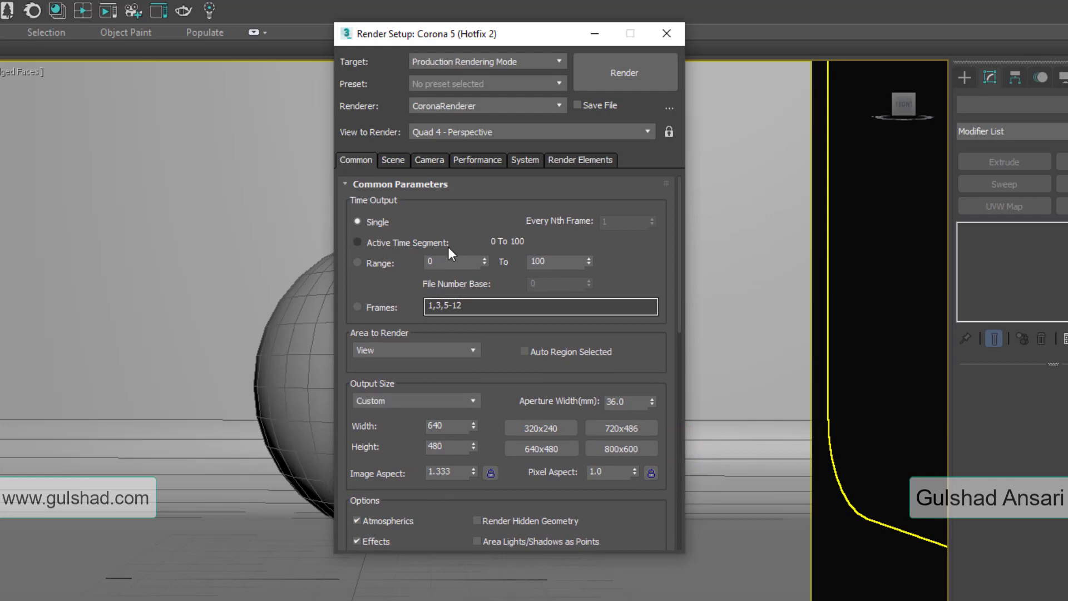
Look through the Scene tab, then move to the Camera tab's post-processing settings.
left_click(391, 161)
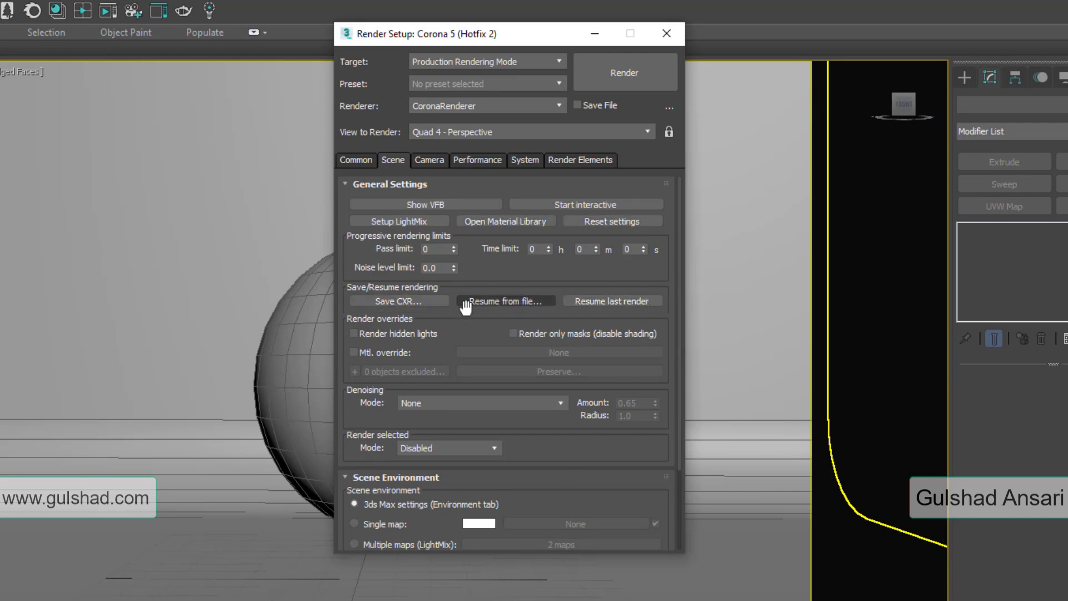
mouse_move(677, 240)
left_mouse_down()
mouse_move(681, 338)
mouse_move(678, 252)
left_mouse_up()
left_click(429, 160)
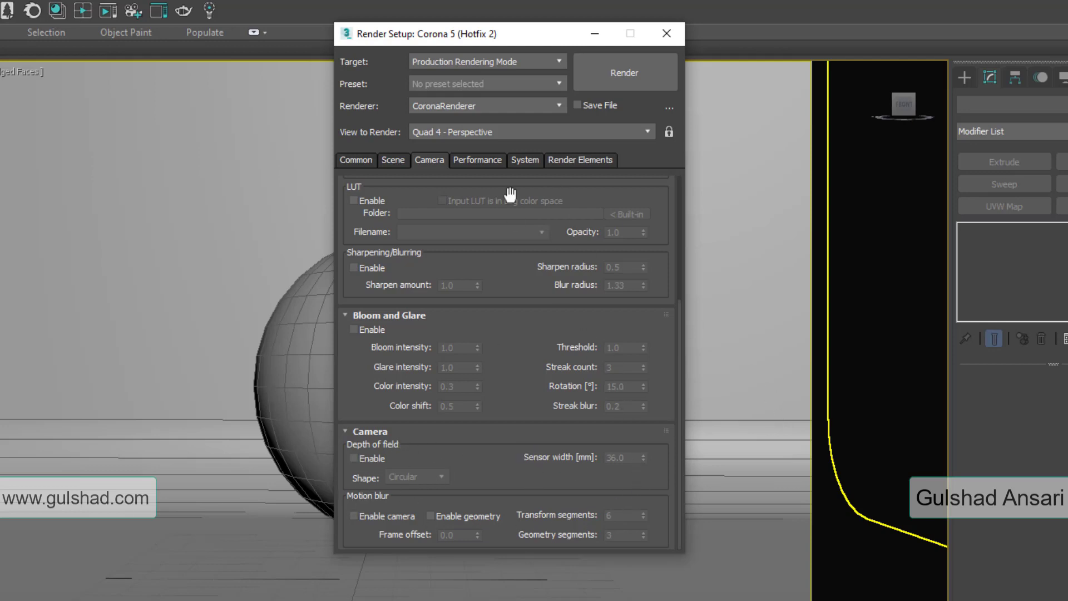
Browse the Performance, System and Scene tabs, ending back on the Common tab.
left_click(461, 162)
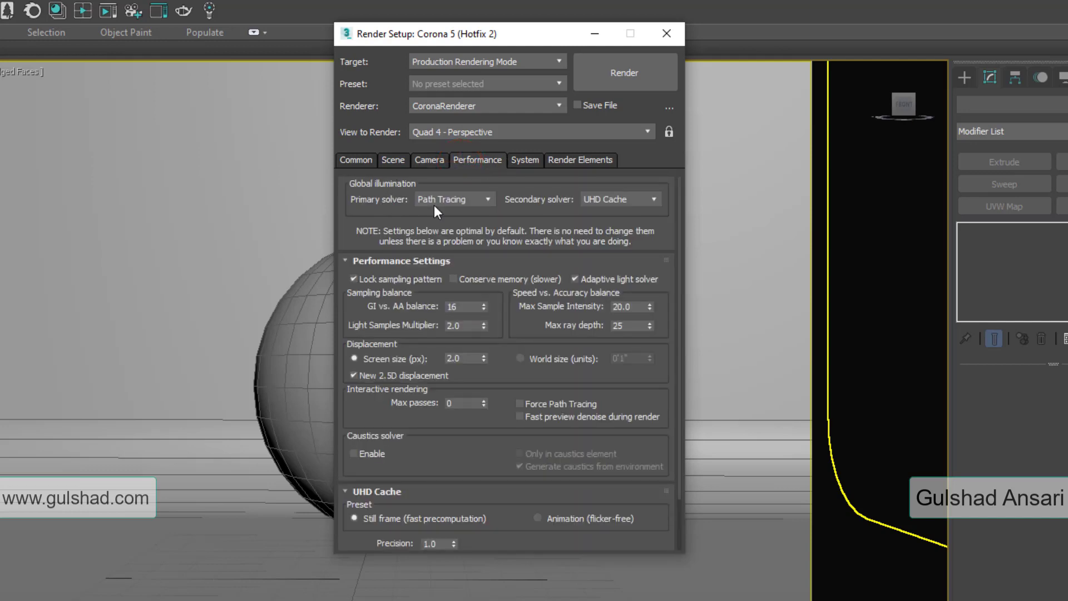
left_click_drag(676, 371, 675, 360)
left_click(523, 161)
left_click(385, 160)
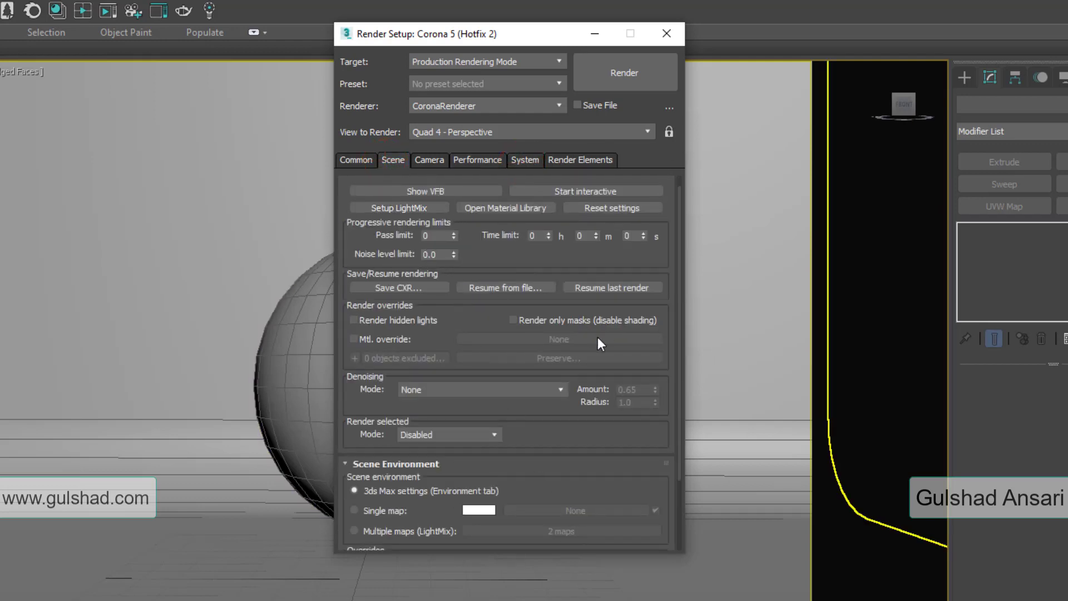
left_click(345, 162)
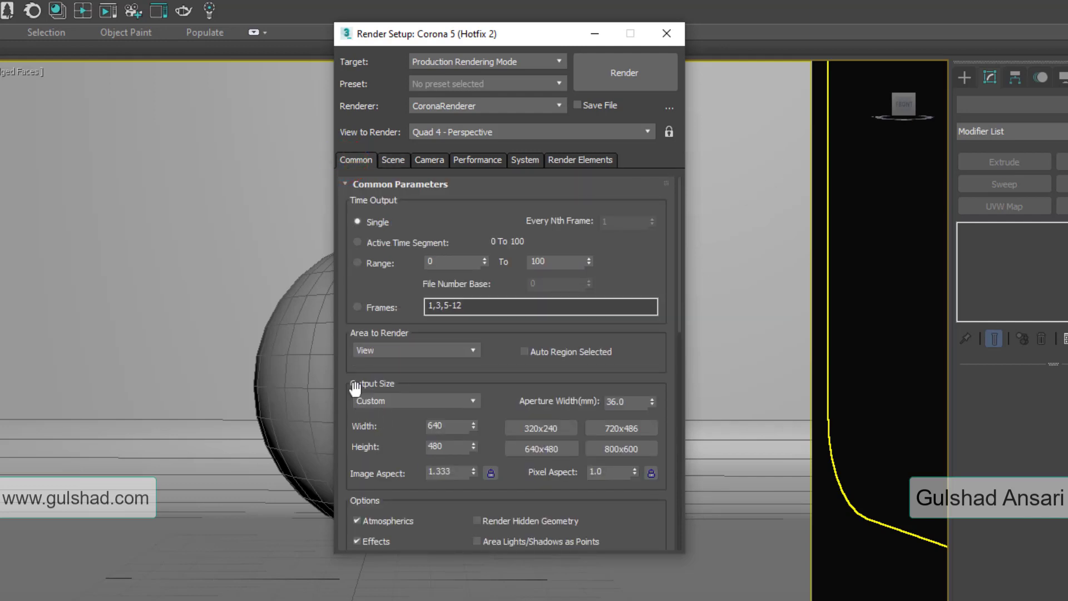
Check the 640 width and 480 height output fields, then close Render Setup.
left_click(459, 424)
double_click(440, 446)
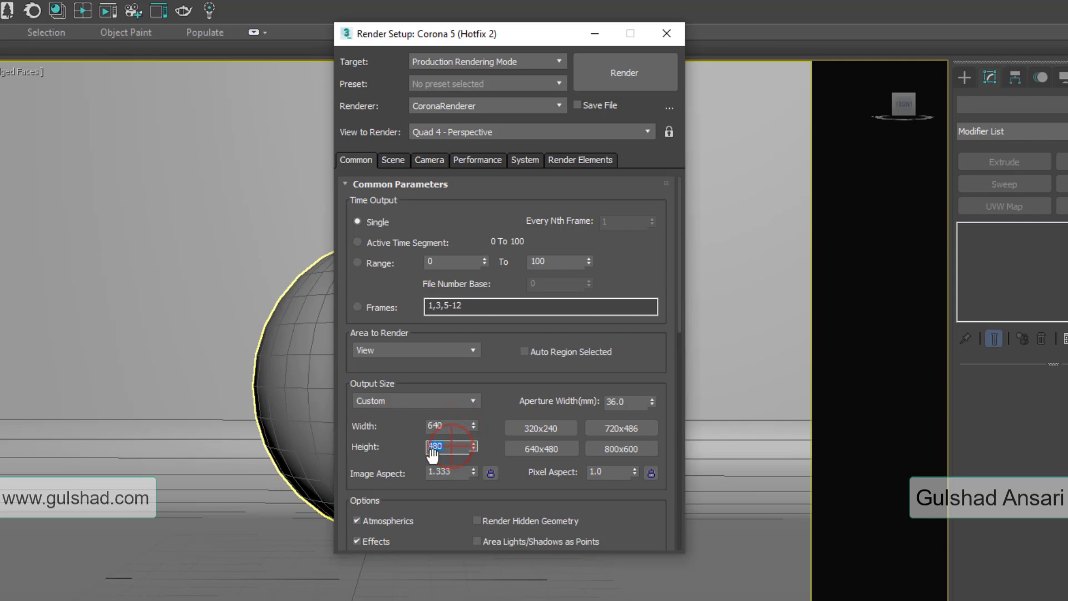
left_click(678, 32)
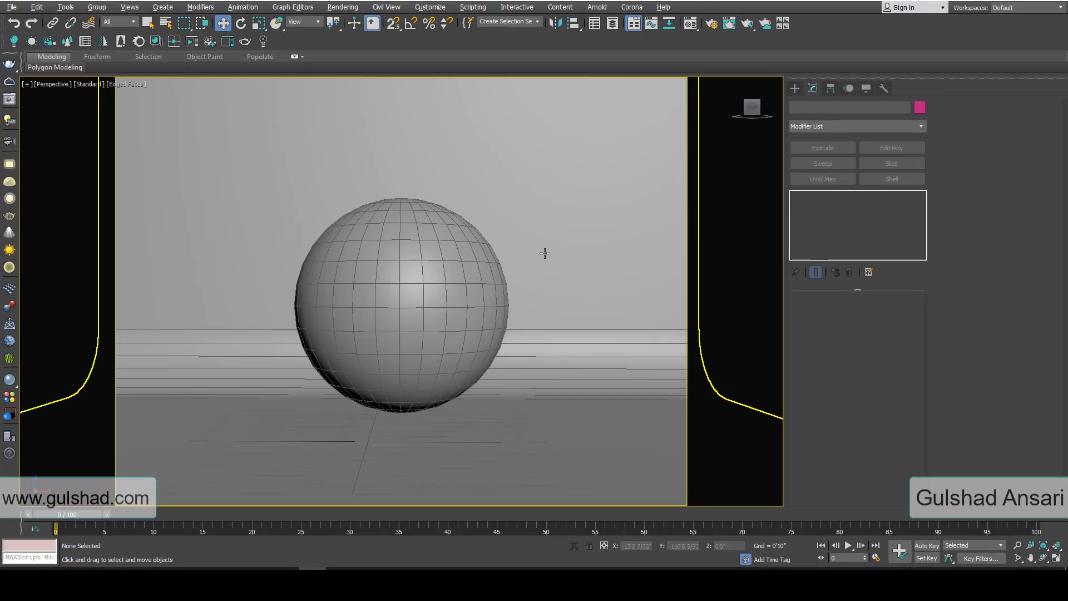
Orbit around the backdrop and sphere, selecting them and then clearing the selection.
scroll(445, 367, "down", 3)
scroll(444, 367, "down", 8)
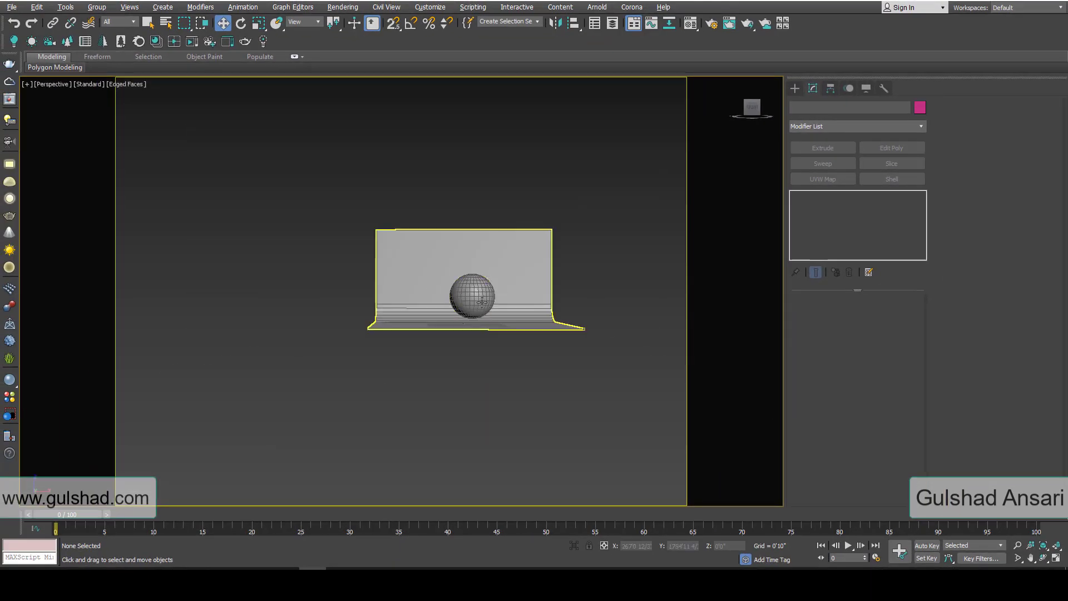
mouse_move(478, 334)
middle_mouse_down("alt")
mouse_move(493, 357)
mouse_move(569, 331)
mouse_move(475, 200)
middle_mouse_up("alt")
key("ctrl+a")
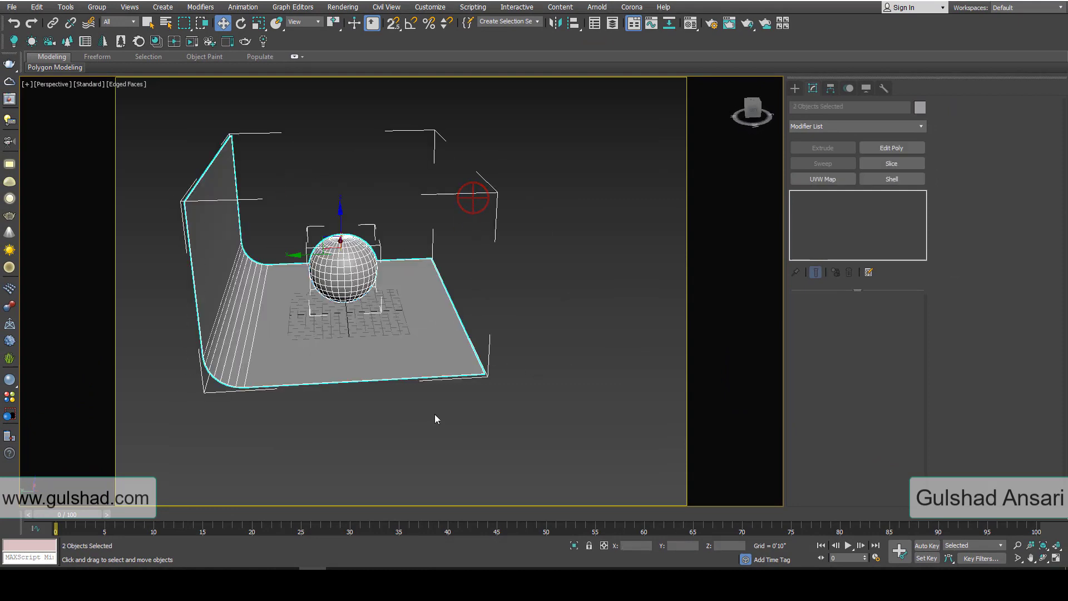
mouse_move(436, 420)
middle_mouse_down("alt")
mouse_move(364, 346)
mouse_move(339, 393)
mouse_move(407, 412)
mouse_move(436, 405)
mouse_move(447, 329)
middle_mouse_up("alt")
left_click_drag(501, 268, 429, 346)
left_click(356, 275)
mouse_move(356, 276)
middle_mouse_down("alt")
mouse_move(453, 291)
mouse_move(236, 282)
mouse_move(427, 295)
mouse_move(476, 336)
mouse_move(590, 250)
middle_mouse_up("alt")
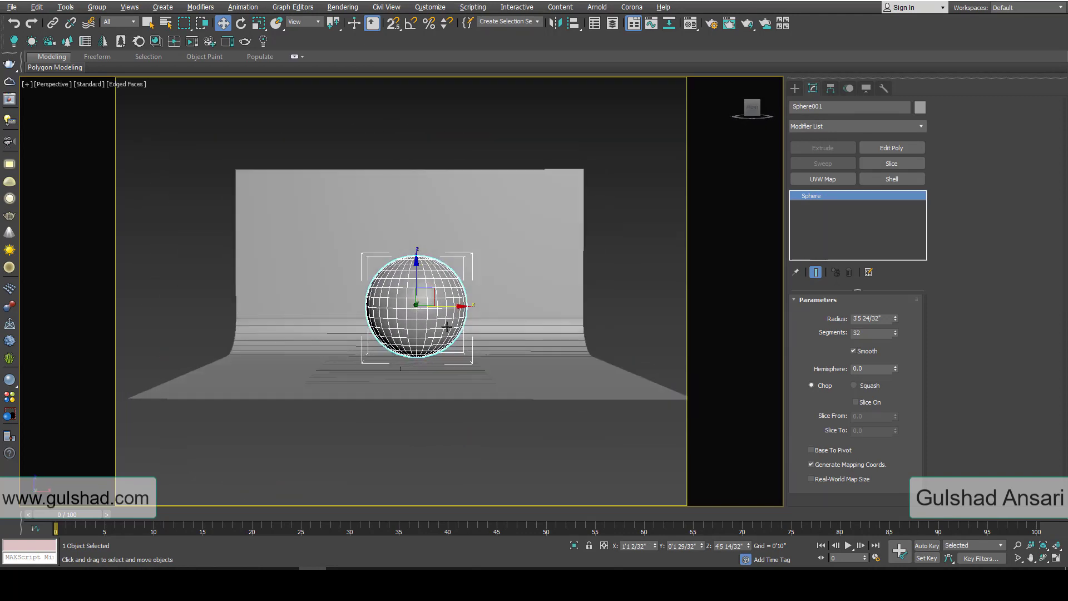
left_click(614, 223)
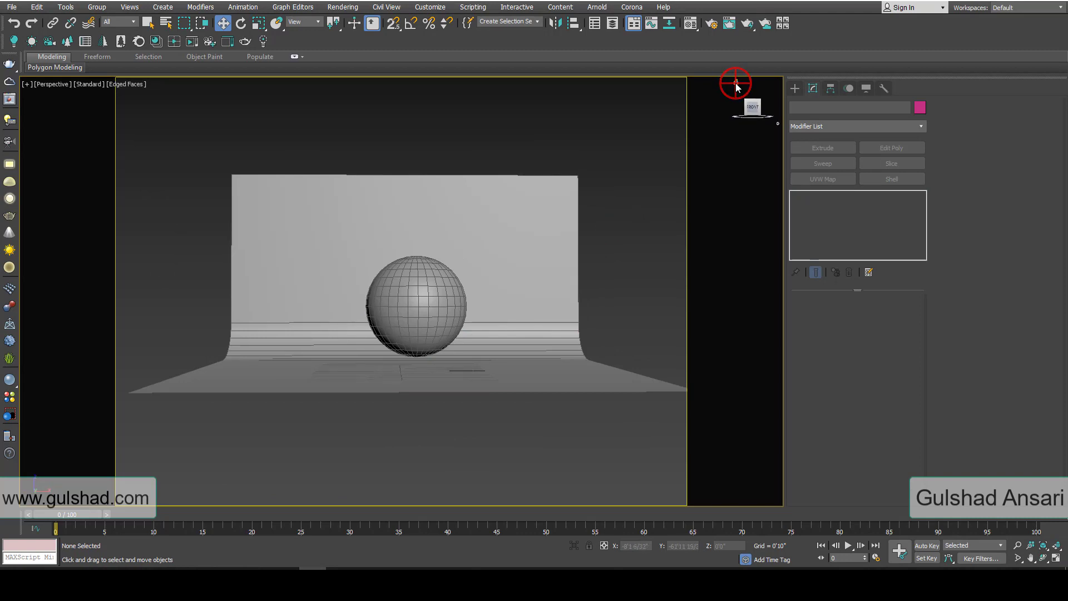
Zoom in on the sphere and set this view as the ViewCube home view.
scroll(669, 103, "up", 5)
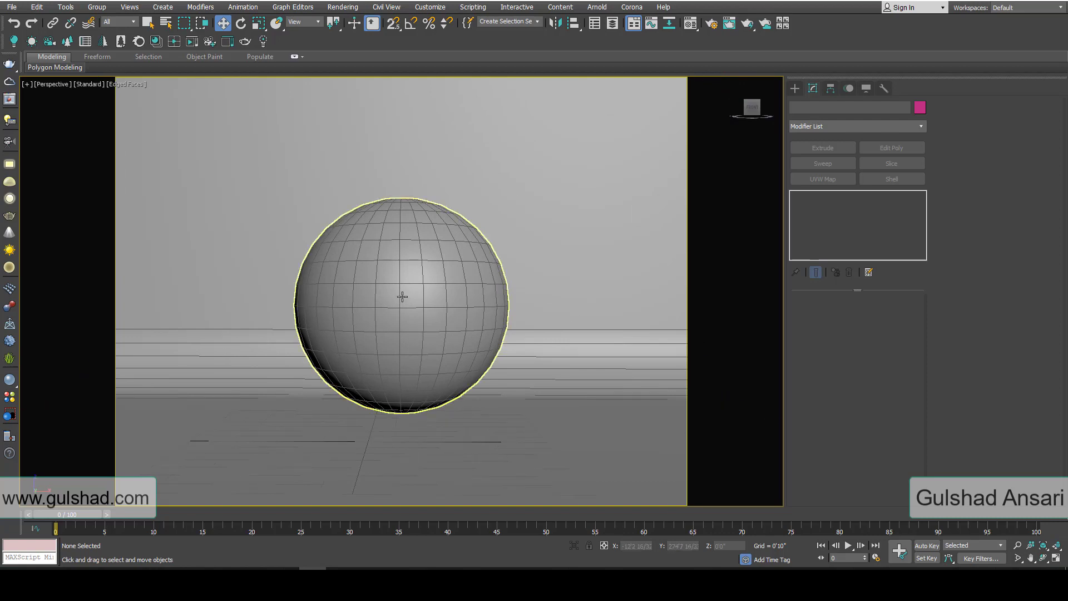
right_click(736, 82)
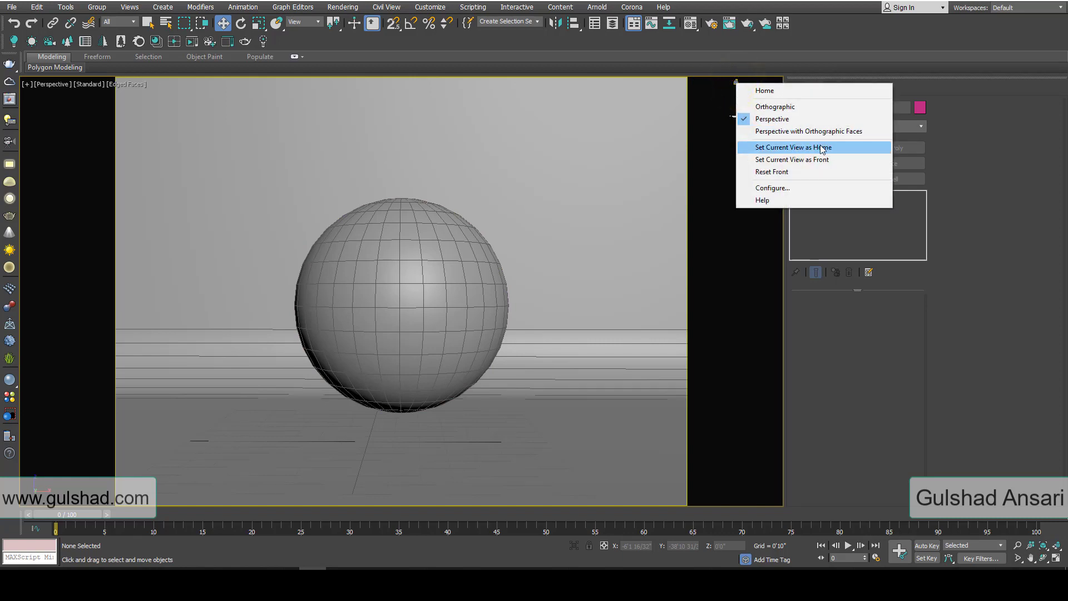
left_click(852, 148)
Zoom out and pan away, then return the viewport to the saved home view.
scroll(377, 282, "down", 5)
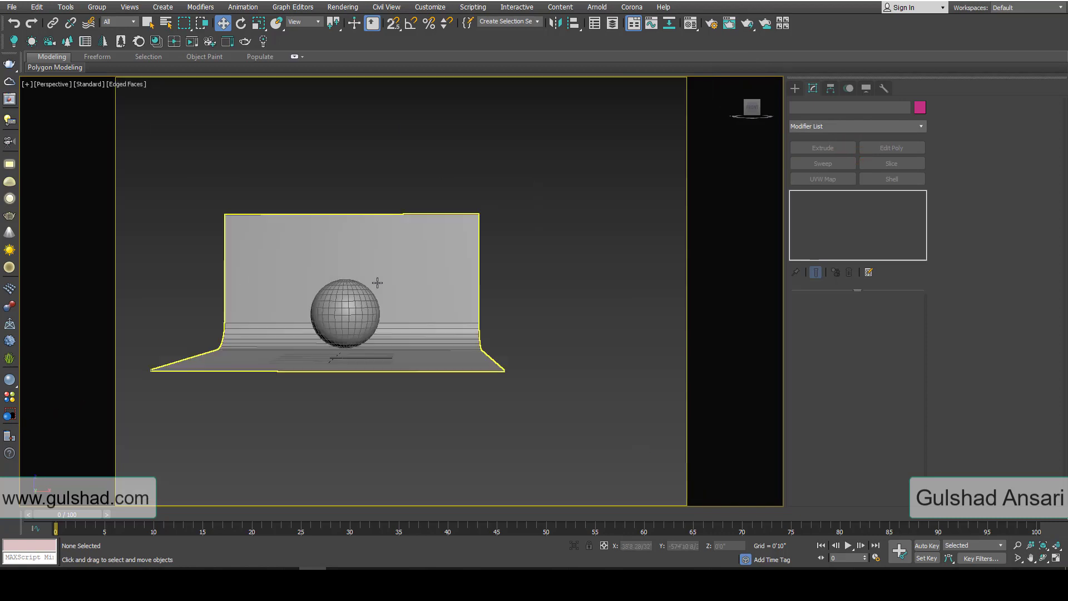
mouse_move(377, 282)
middle_mouse_down()
mouse_move(460, 334)
mouse_move(453, 257)
middle_mouse_up()
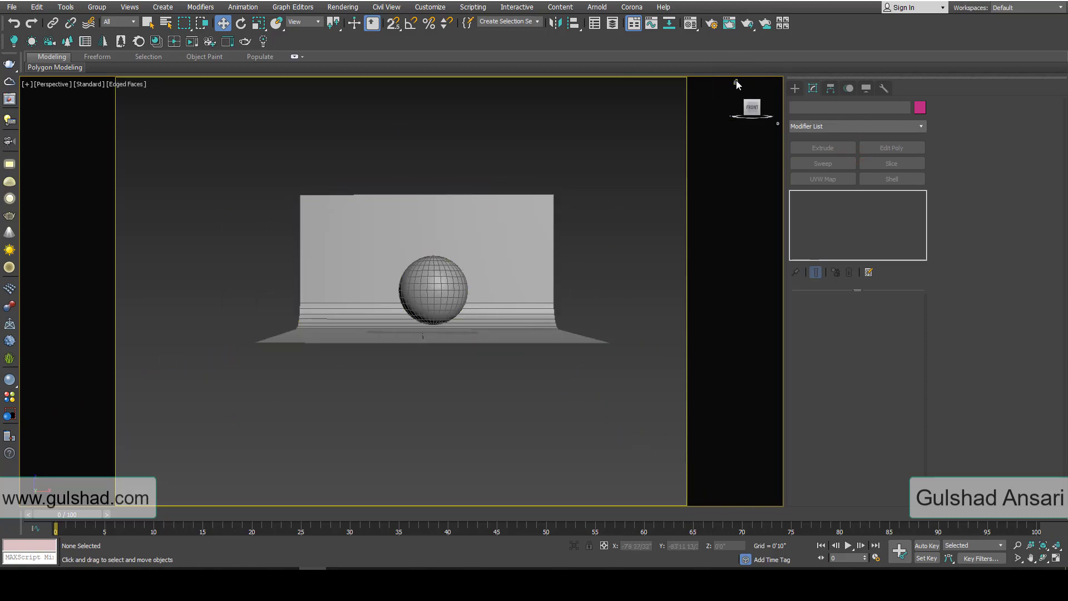
left_click(736, 82)
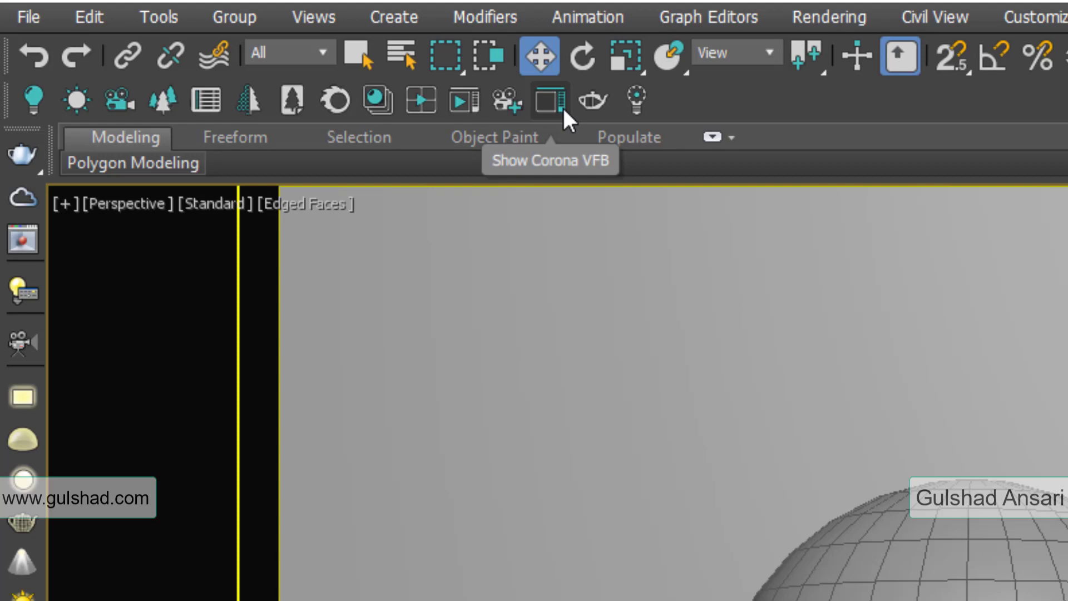
Reopen the Corona frame buffer, check its Render options, then bring up Render Setup.
left_click(562, 105)
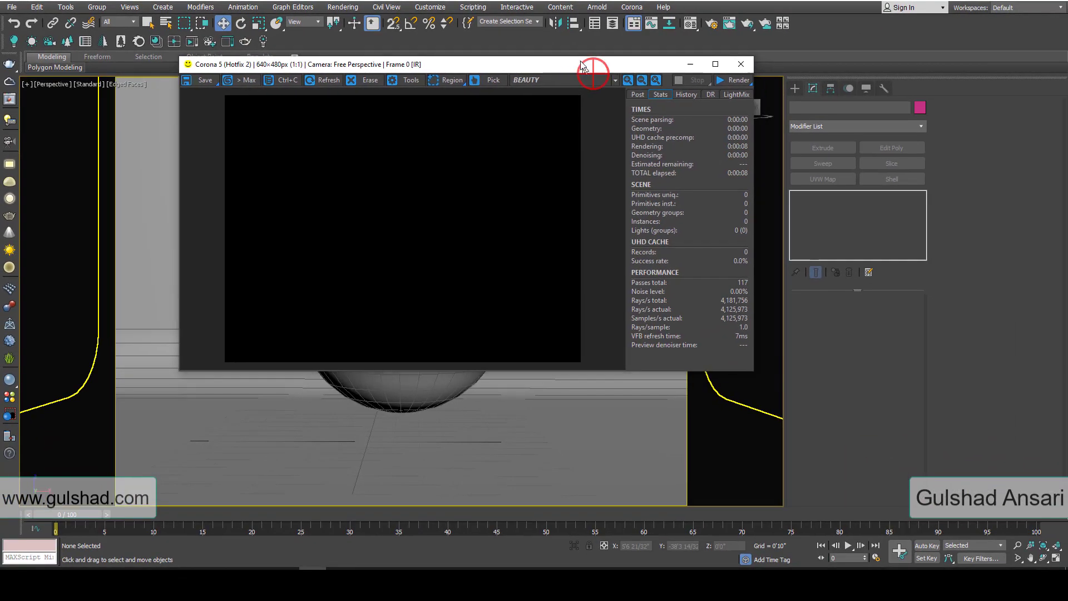
left_click_drag(593, 69, 580, 55)
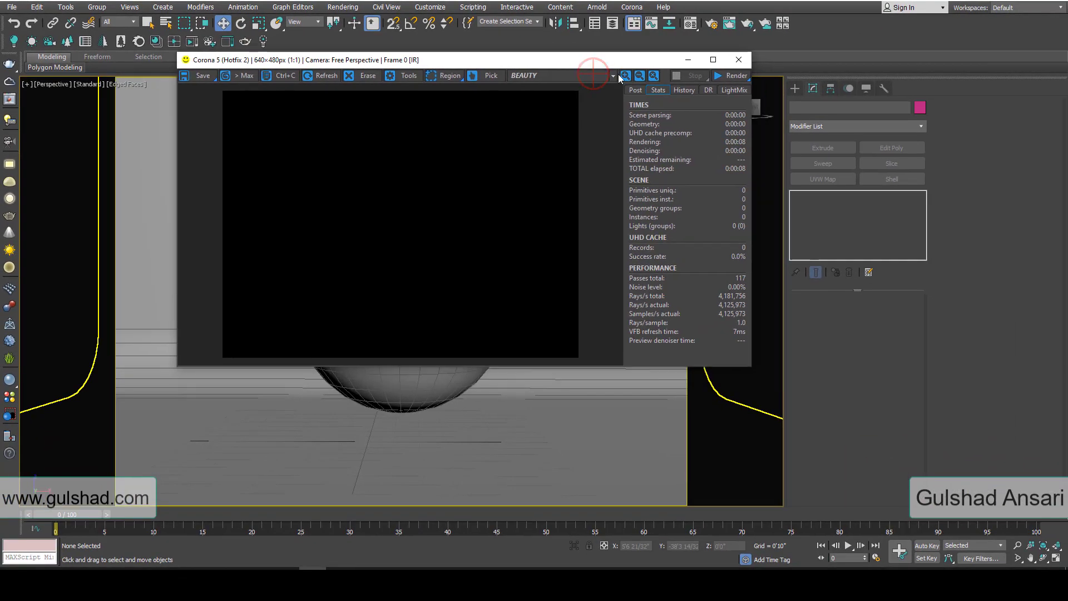
left_click(719, 77)
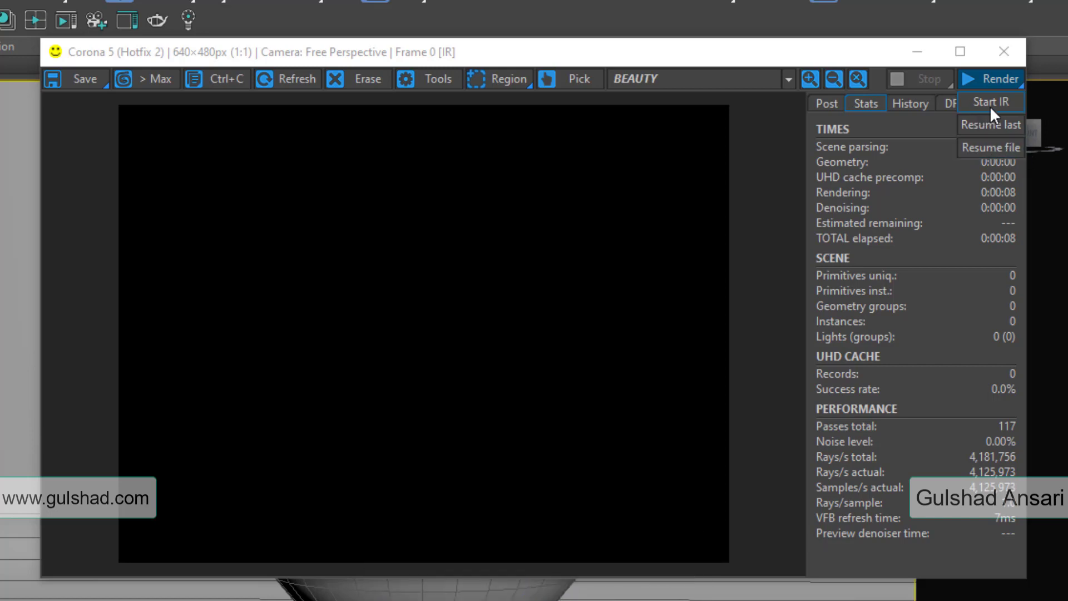
left_click(395, 322)
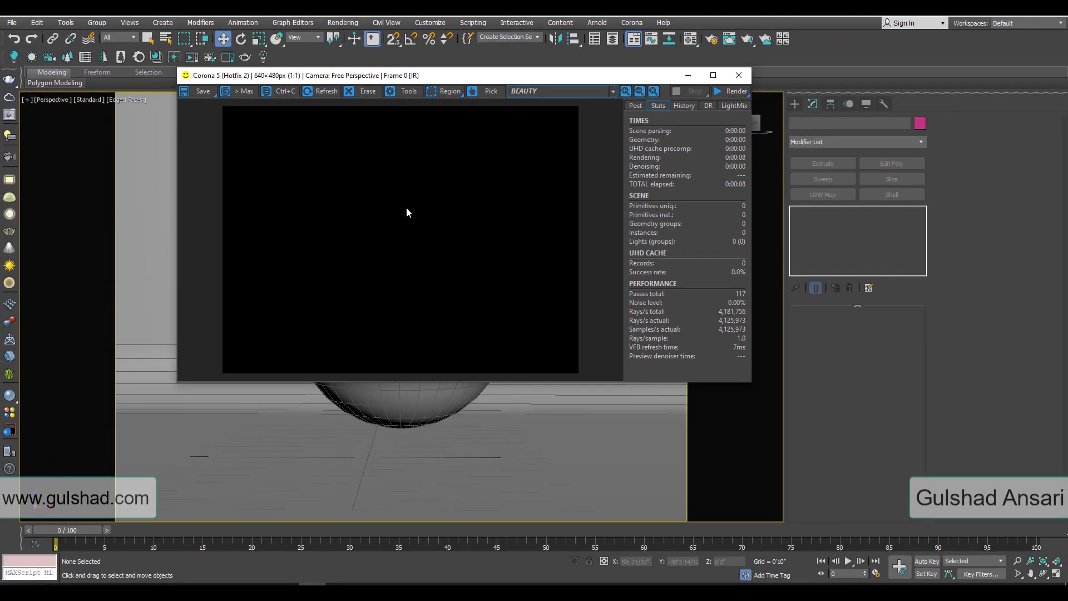
left_click(708, 45)
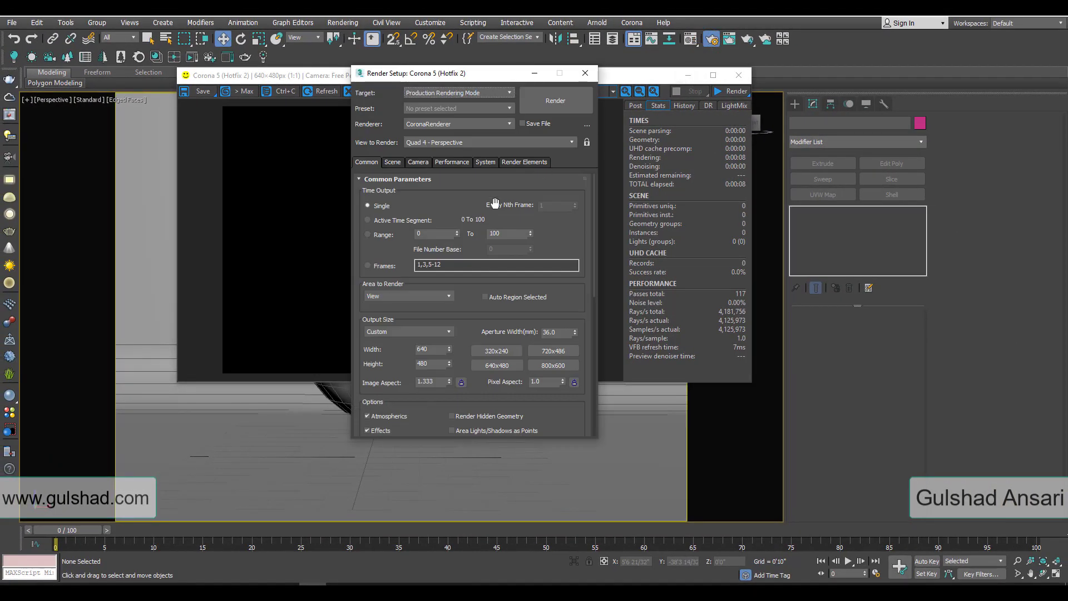
Reopen the frame buffer via the Scene tab's Show VFB, then close it and Render Setup.
left_click(396, 161)
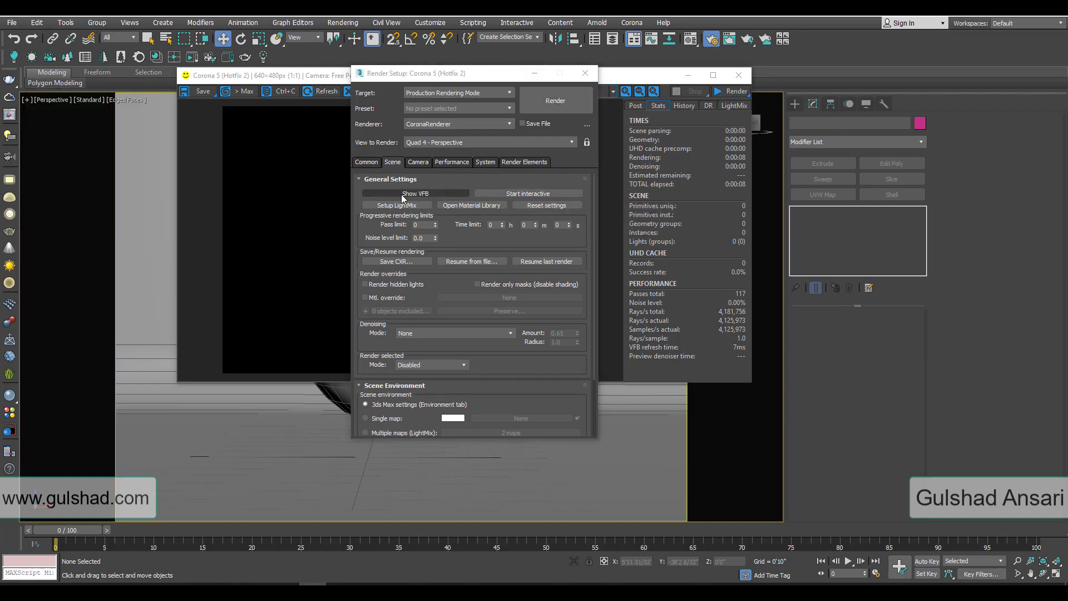
left_click(421, 193)
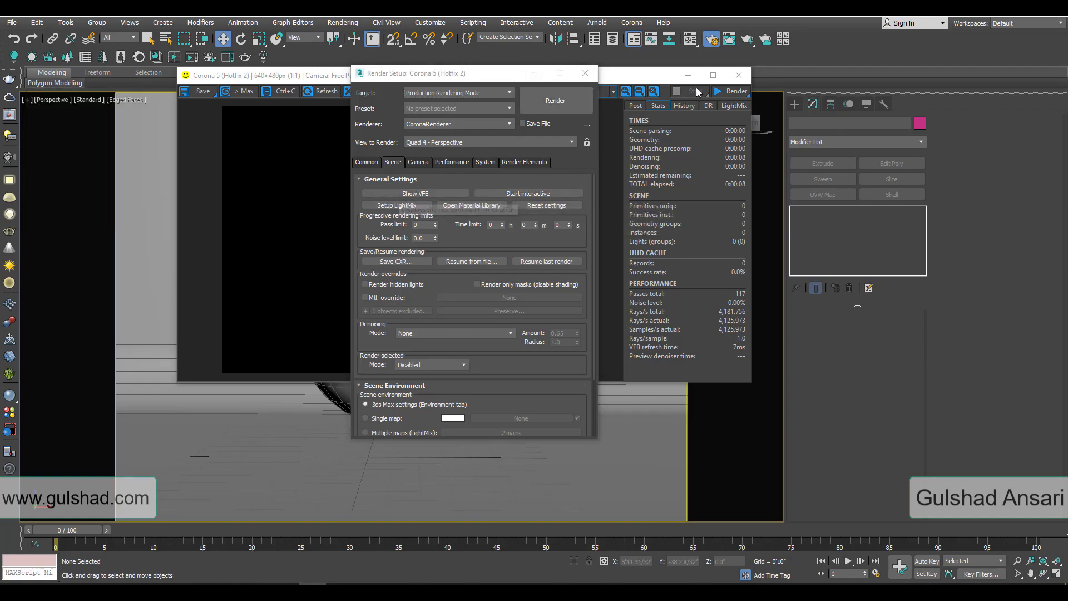
left_click(738, 75)
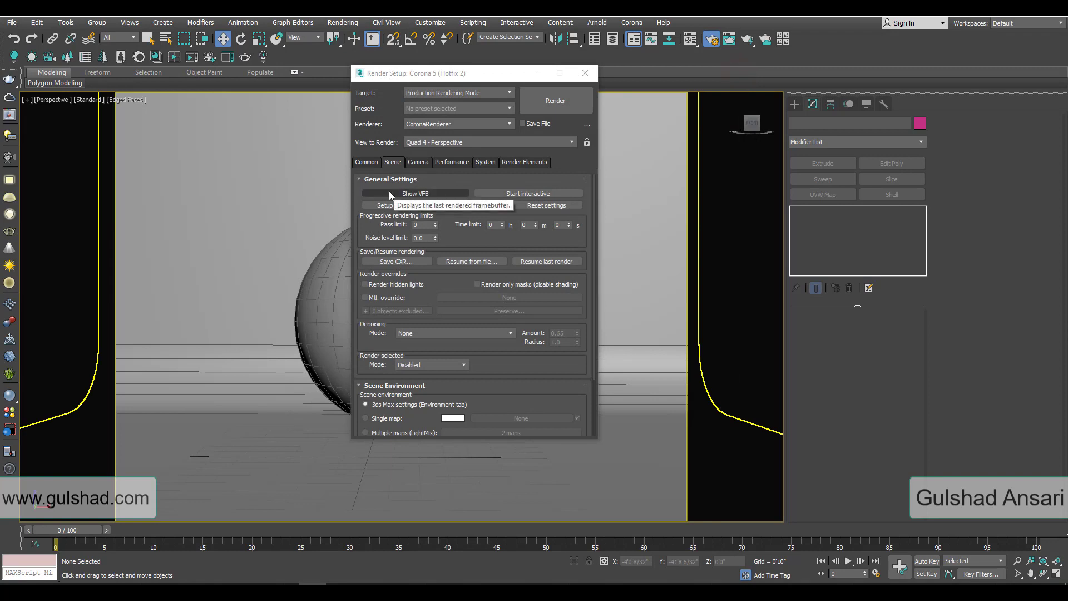
left_click(389, 194)
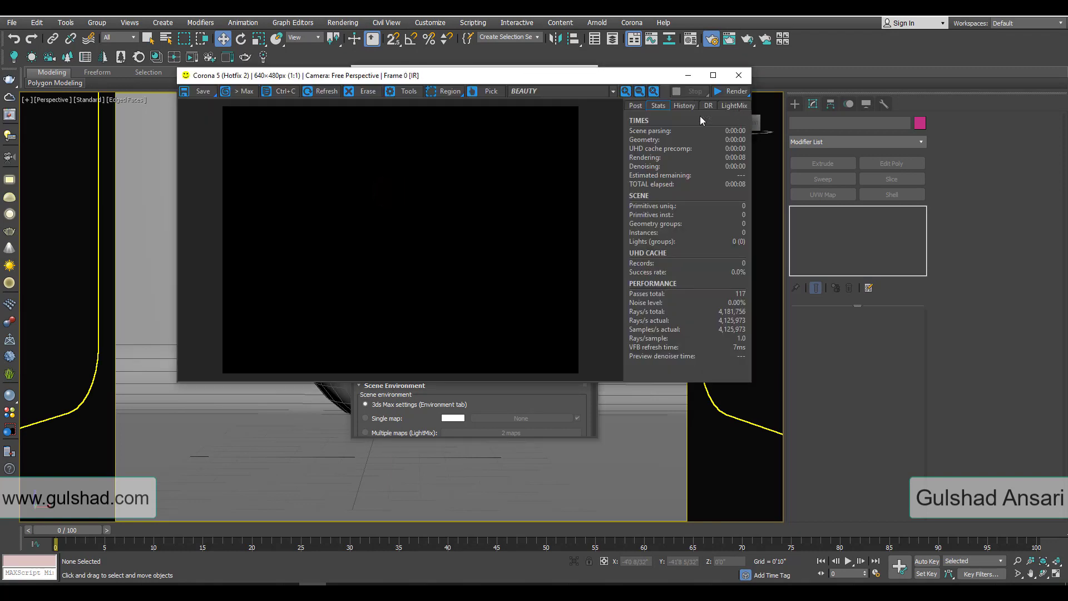
left_click(741, 80)
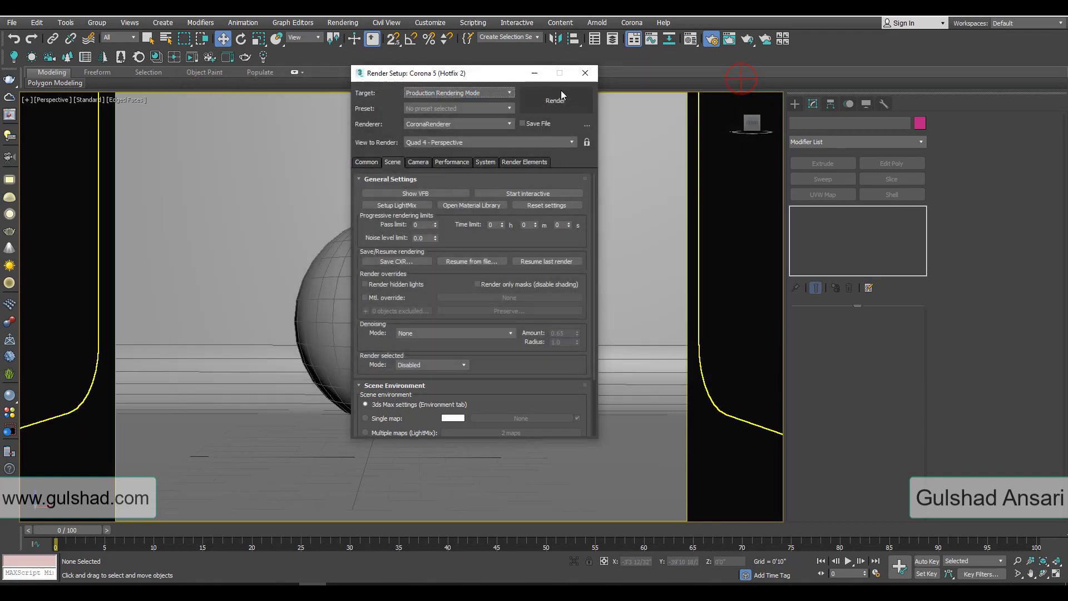
left_click(585, 76)
Open the Corona frame buffer from the toolbar and start interactive rendering with Start IR.
left_click(228, 57)
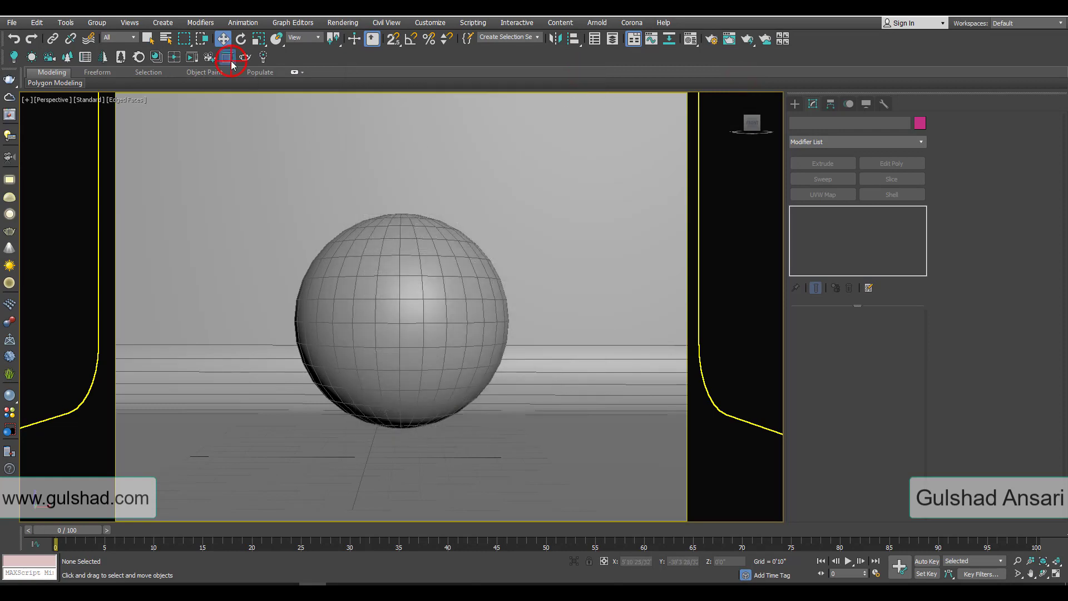
left_click(732, 92)
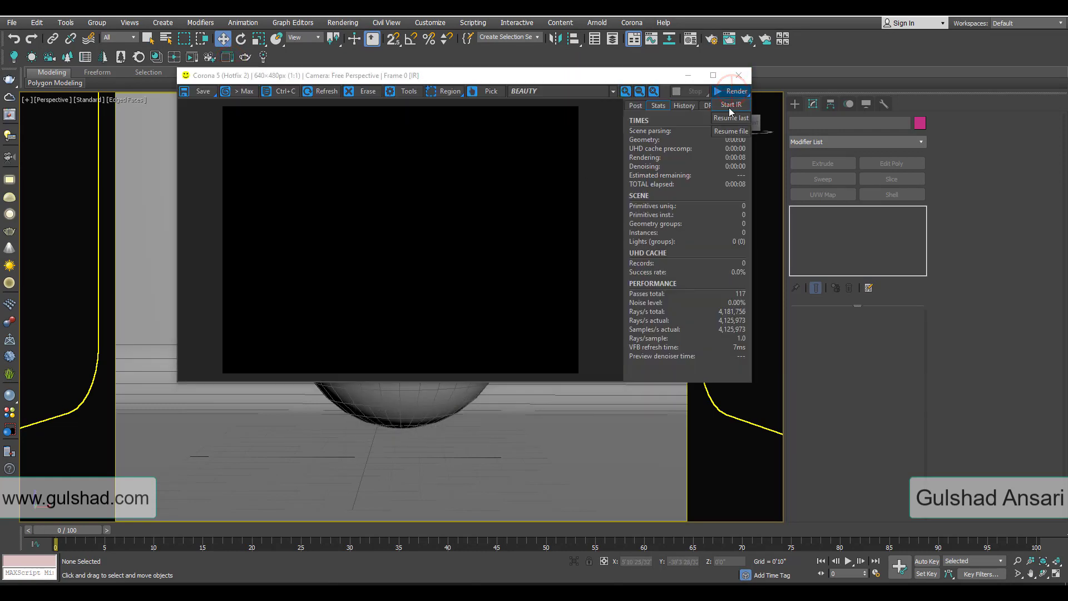
left_click(731, 106)
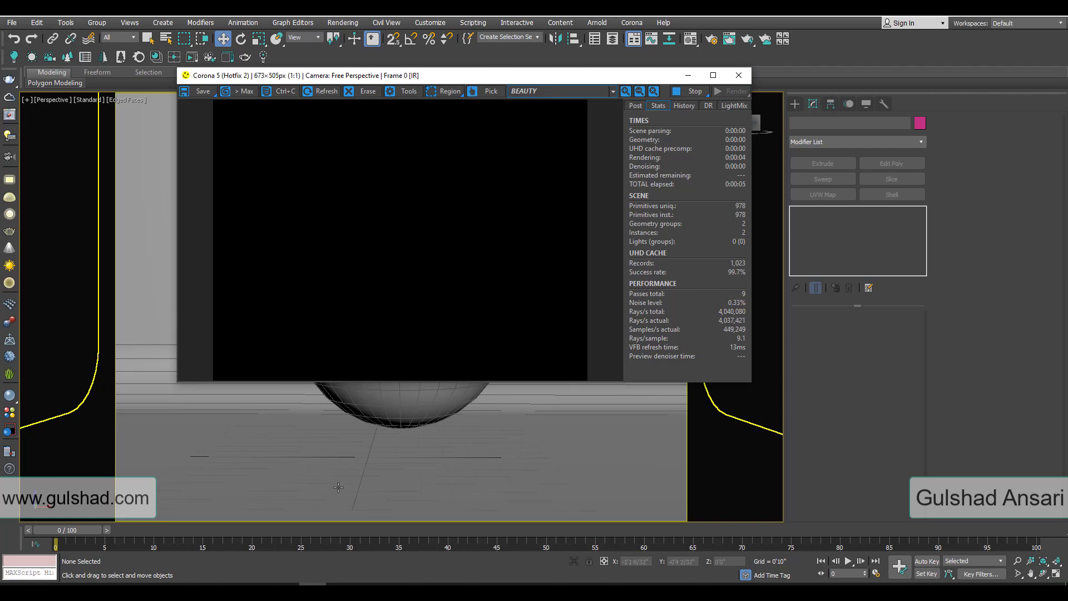
left_click(738, 76)
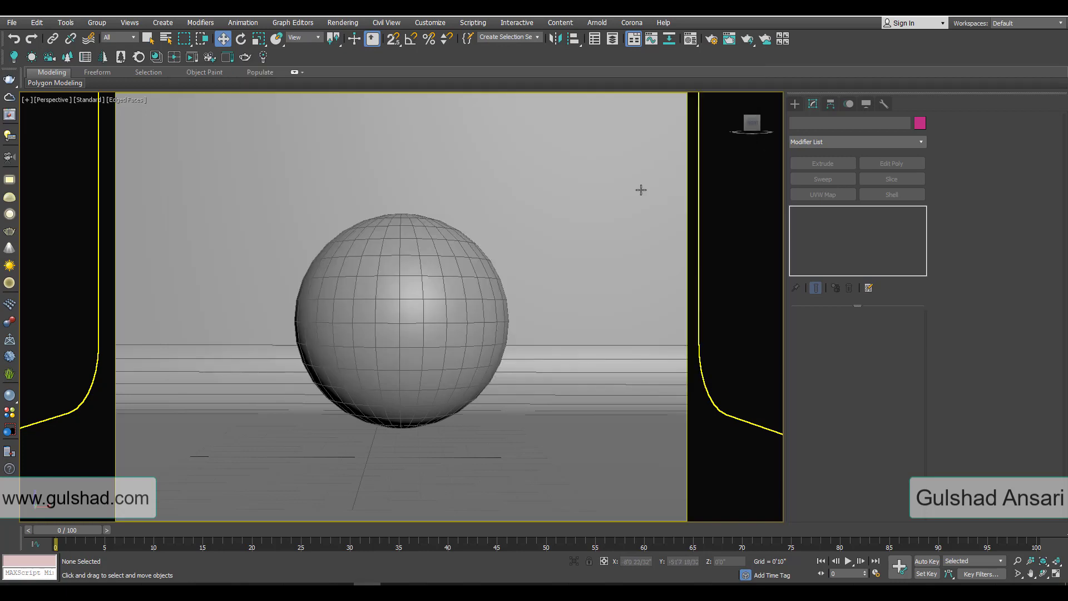